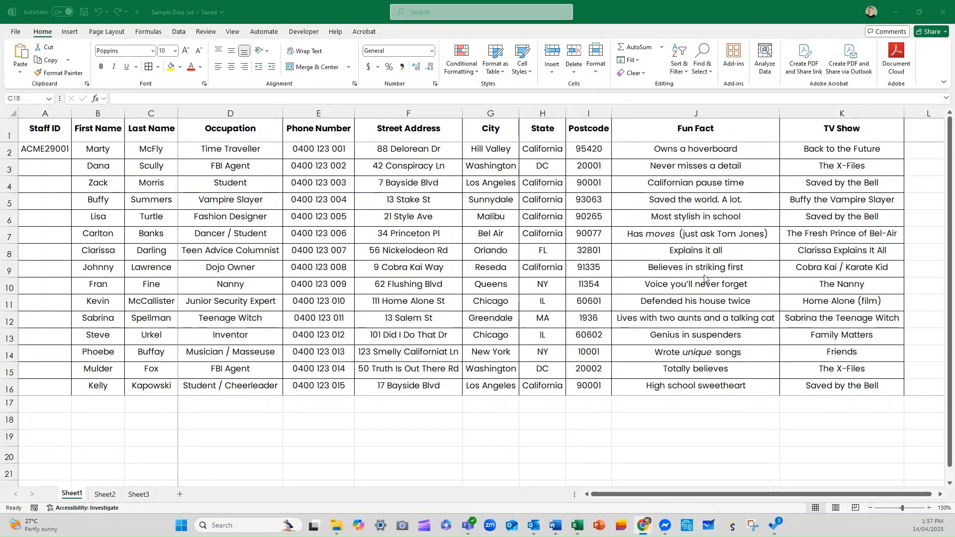
Step: Fill the staff ID series from A2 down through A16 so the final number increases by one per row
{"action": "left_click", "coordinate": [50, 150]}
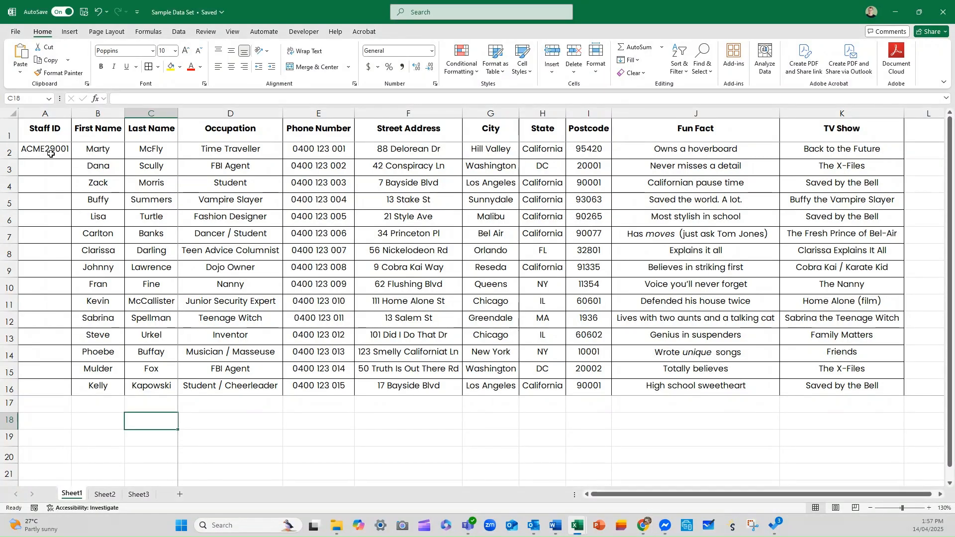
{"action": "left_click", "coordinate": [50, 149]}
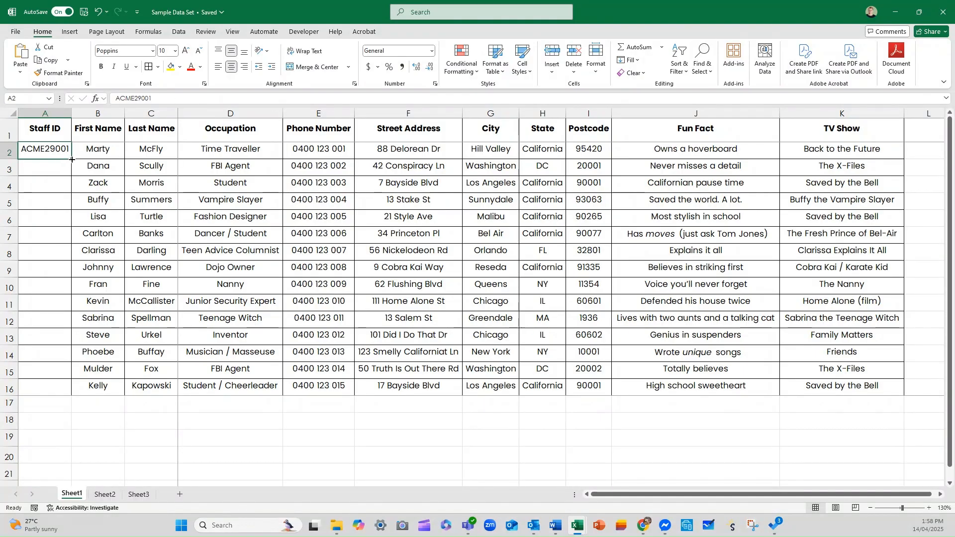
{"action": "left_click", "coordinate": [928, 509]}
{"action": "left_click", "coordinate": [928, 508]}
{"action": "left_click", "coordinate": [928, 509]}
{"action": "left_click", "coordinate": [929, 508]}
{"action": "left_click", "coordinate": [929, 509]}
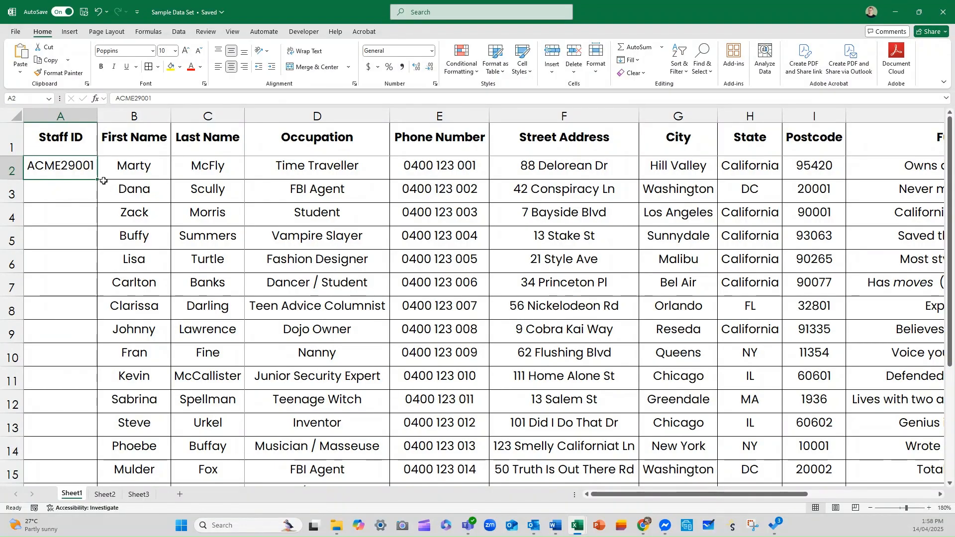
{"action": "left_click_drag", "start_coordinate": [97, 180], "coordinate": [90, 453]}
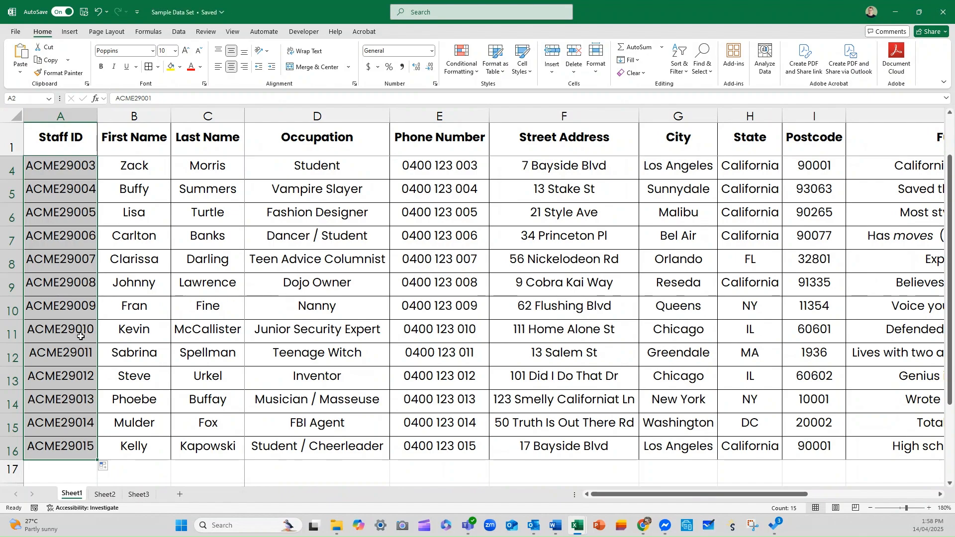
{"action": "scroll", "coordinate": [78, 263], "scroll_direction": "up", "scroll_amount": 1}
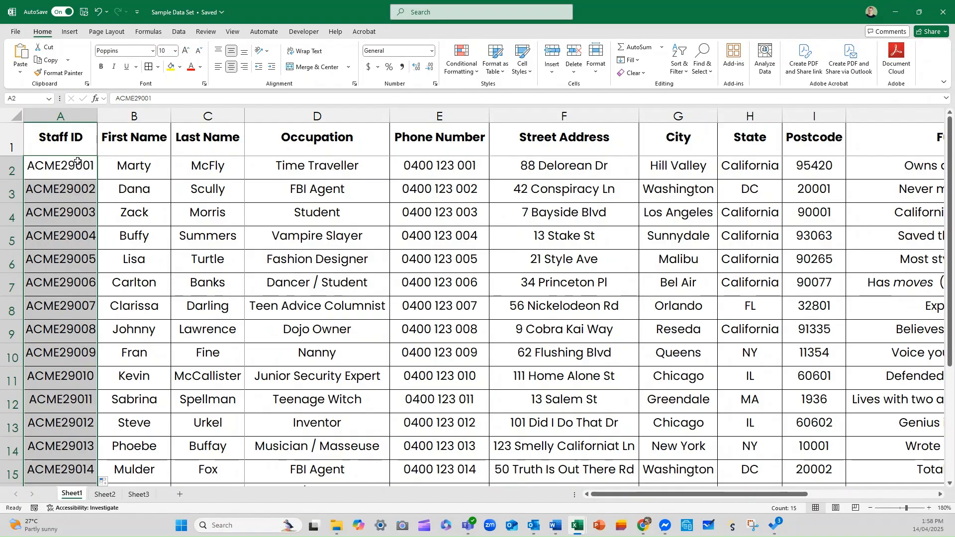
Step: Replace the staff ID in A3 with one whose number is 1001 higher than the ID in A2
{"action": "left_click", "coordinate": [75, 282]}
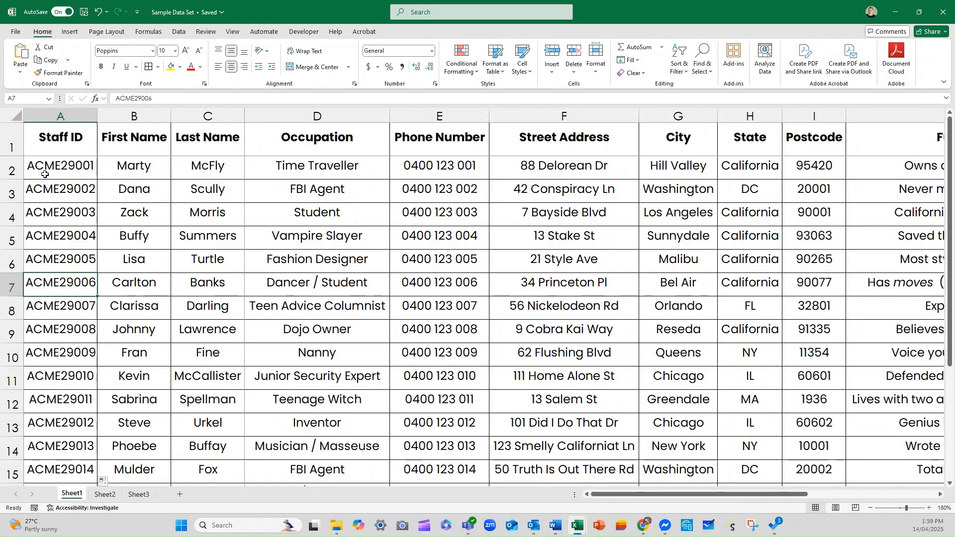
{"action": "left_click", "coordinate": [64, 175]}
{"action": "left_click", "coordinate": [66, 193]}
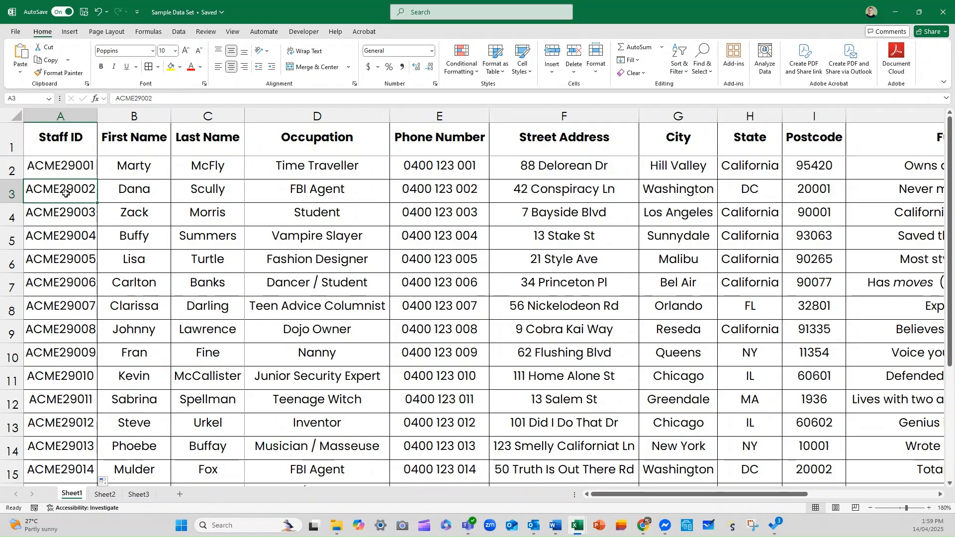
{"action": "type", "text": "ACME3"}
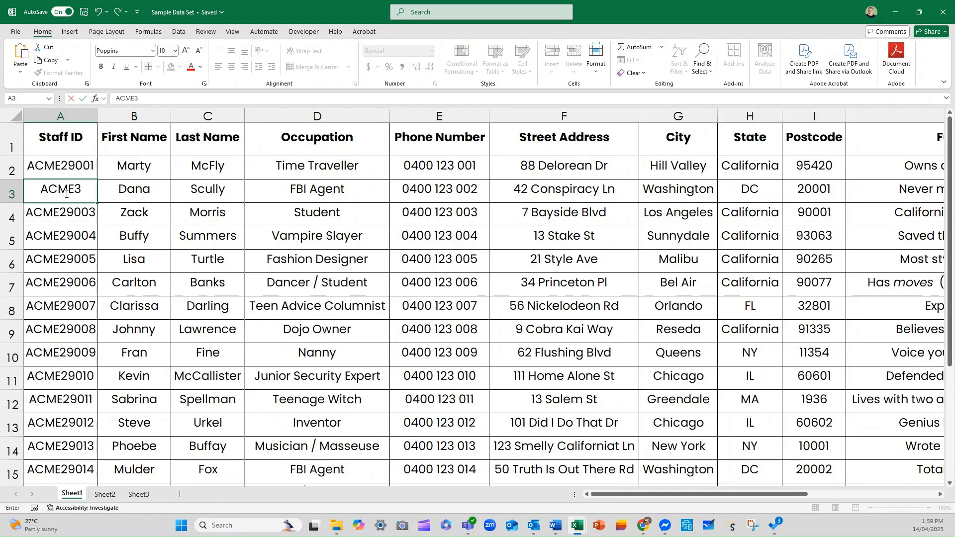
{"action": "type", "text": "00"}
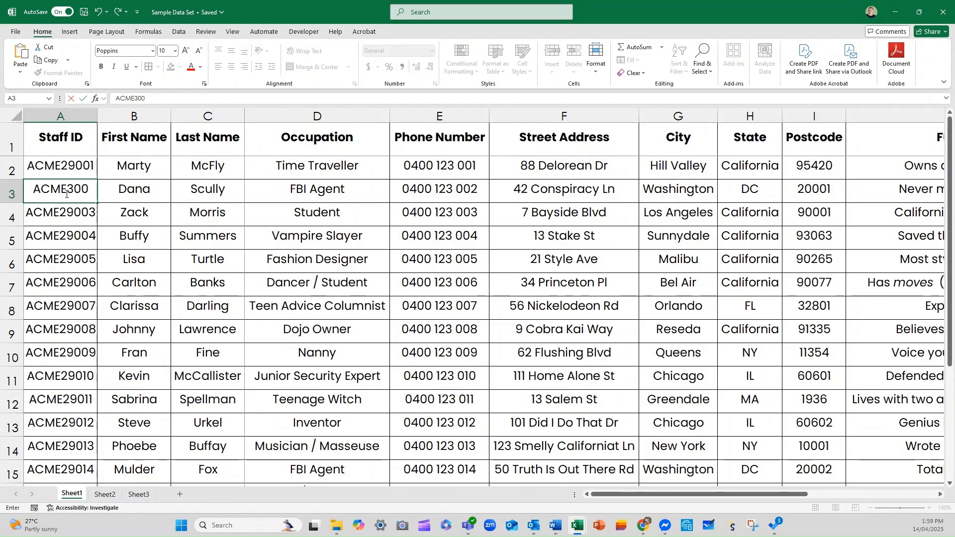
{"action": "type", "text": "02"}
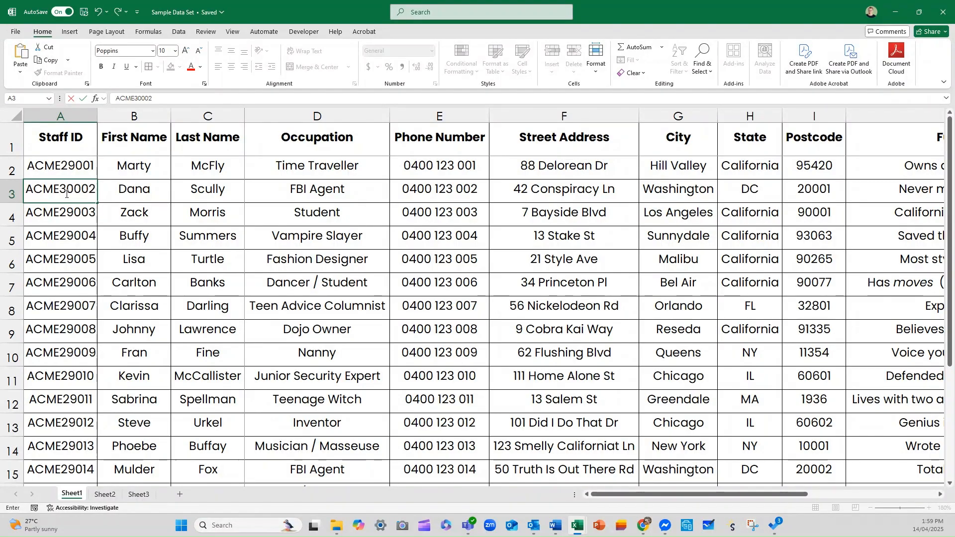
{"action": "key", "text": "Return"}
Step: Select the two staff IDs in A2:A3 and fill their pattern down through A16
{"action": "left_click_drag", "start_coordinate": [77, 169], "coordinate": [95, 321]}
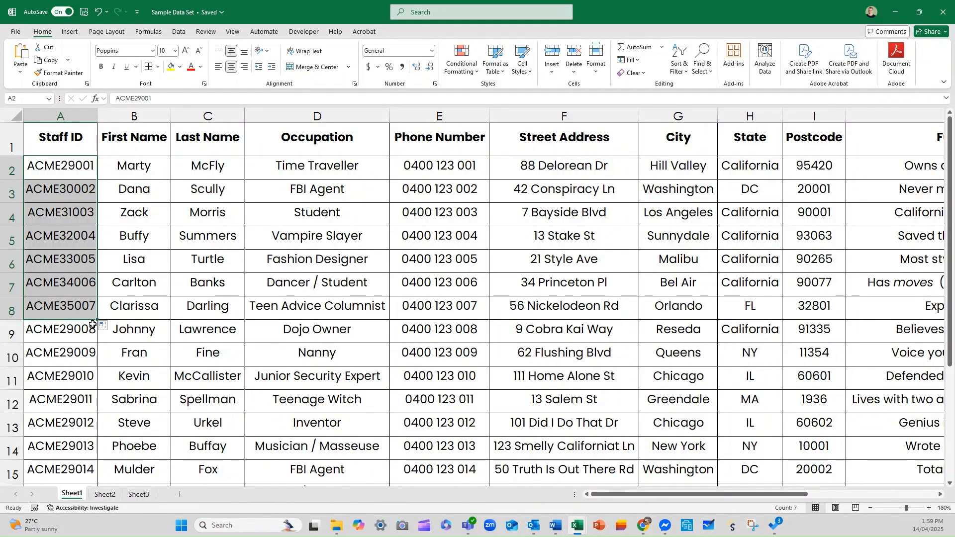
{"action": "left_click_drag", "start_coordinate": [101, 325], "coordinate": [84, 471]}
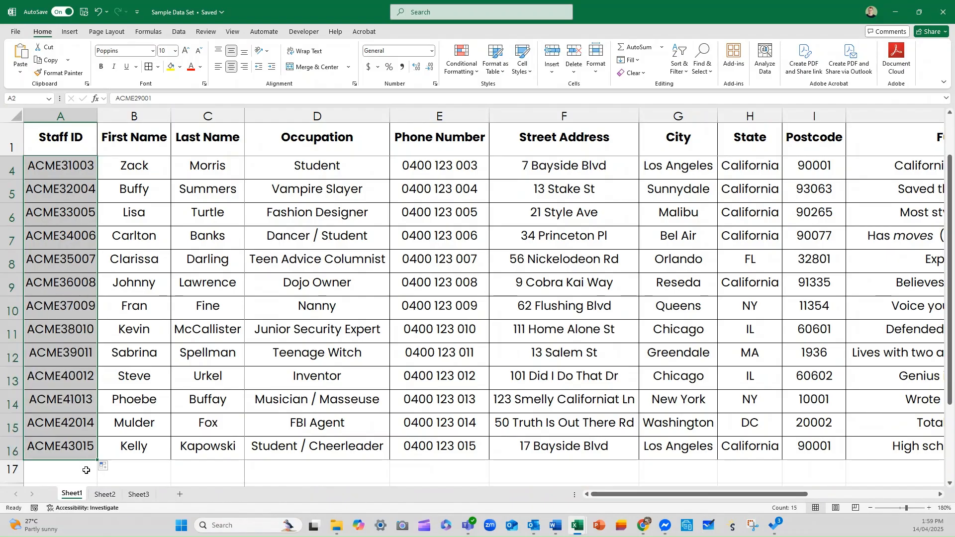
{"action": "scroll", "coordinate": [77, 180], "scroll_direction": "up", "scroll_amount": 1}
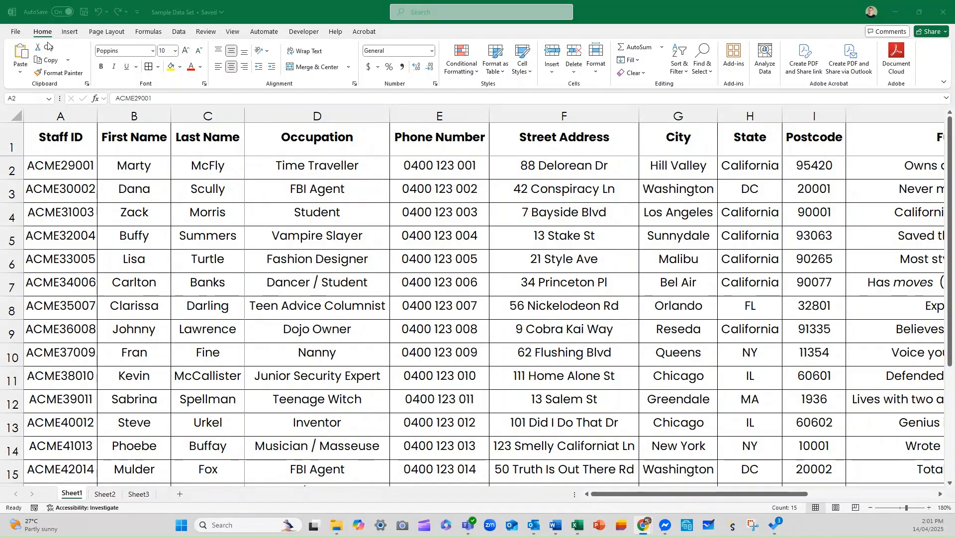
Step: Open the Custom Lists editor from the General section of the program's advanced options
{"action": "left_click", "coordinate": [15, 32]}
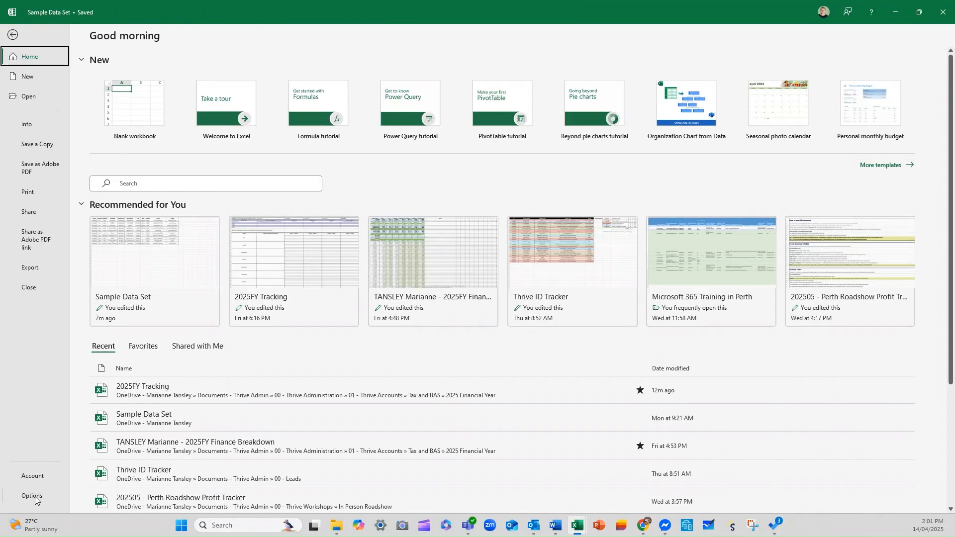
{"action": "left_click", "coordinate": [34, 498]}
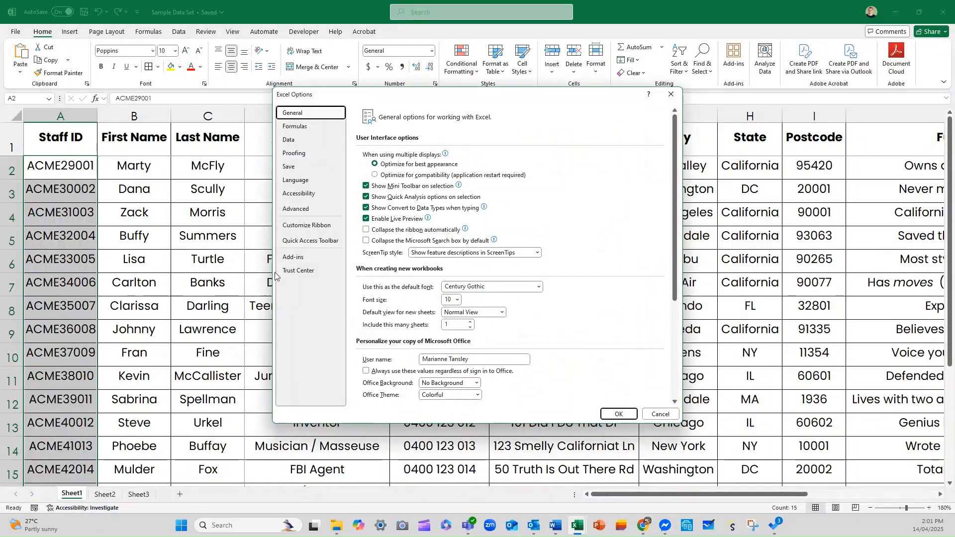
{"action": "left_click", "coordinate": [297, 209]}
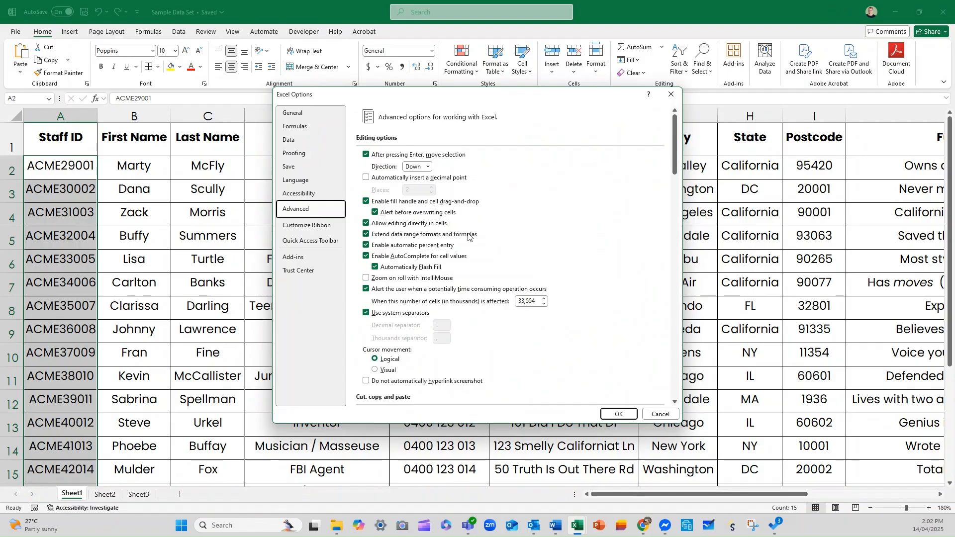
{"action": "scroll", "coordinate": [485, 308], "scroll_direction": "down", "scroll_amount": 2}
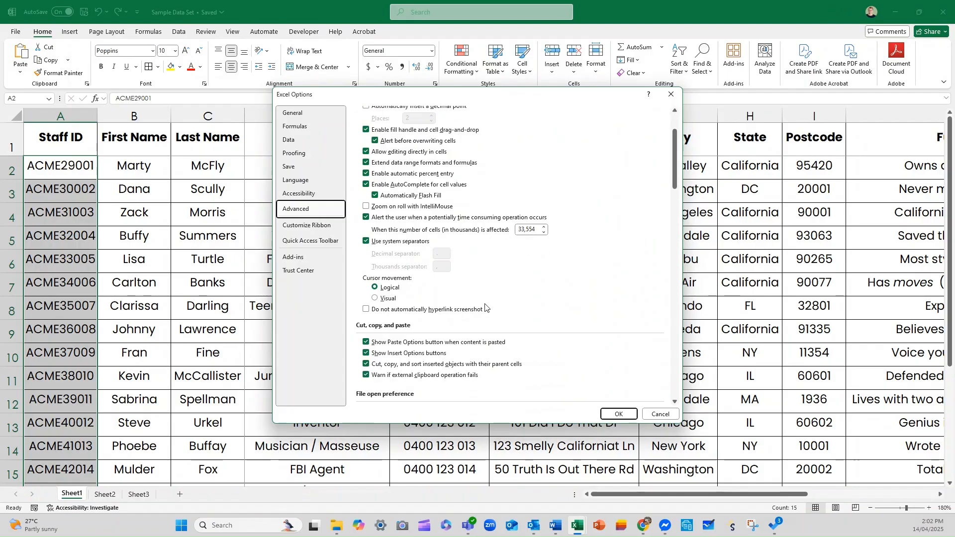
{"action": "scroll", "coordinate": [486, 308], "scroll_direction": "down", "scroll_amount": 10}
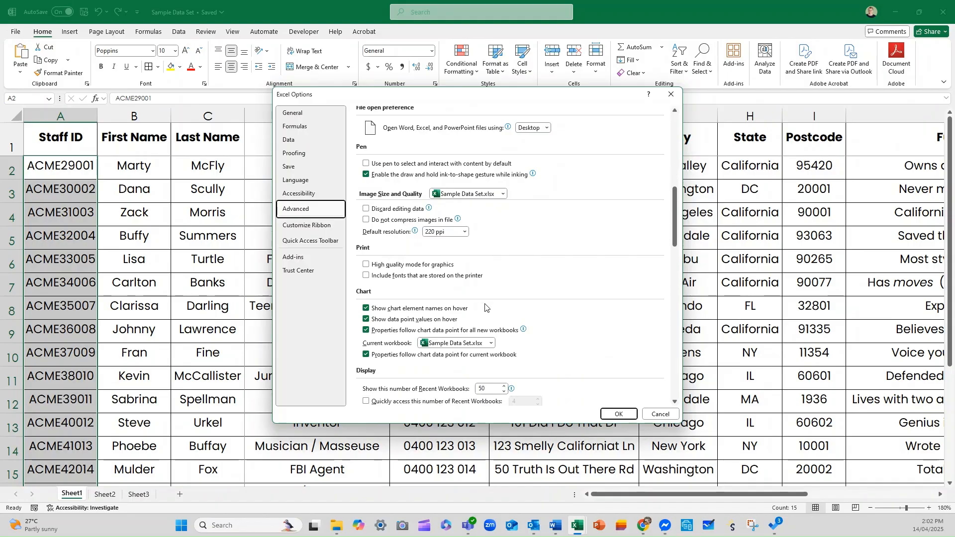
{"action": "scroll", "coordinate": [486, 308], "scroll_direction": "down", "scroll_amount": 7}
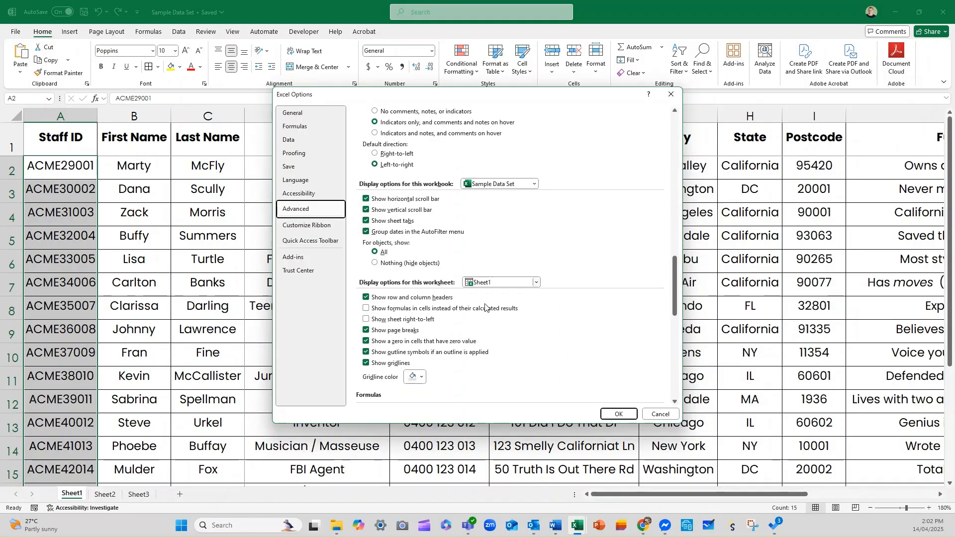
{"action": "scroll", "coordinate": [486, 308], "scroll_direction": "down", "scroll_amount": 10}
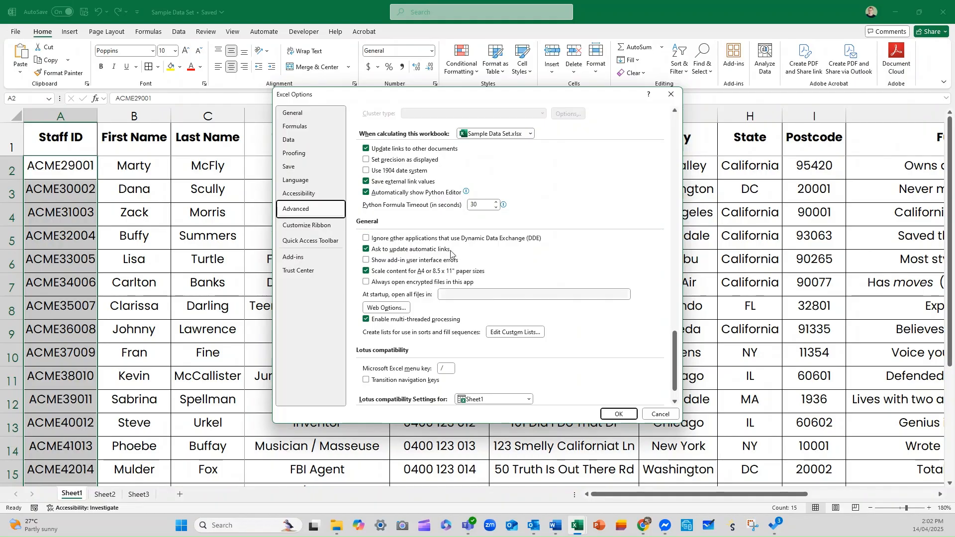
{"action": "scroll", "coordinate": [463, 294], "scroll_direction": "down", "scroll_amount": 1}
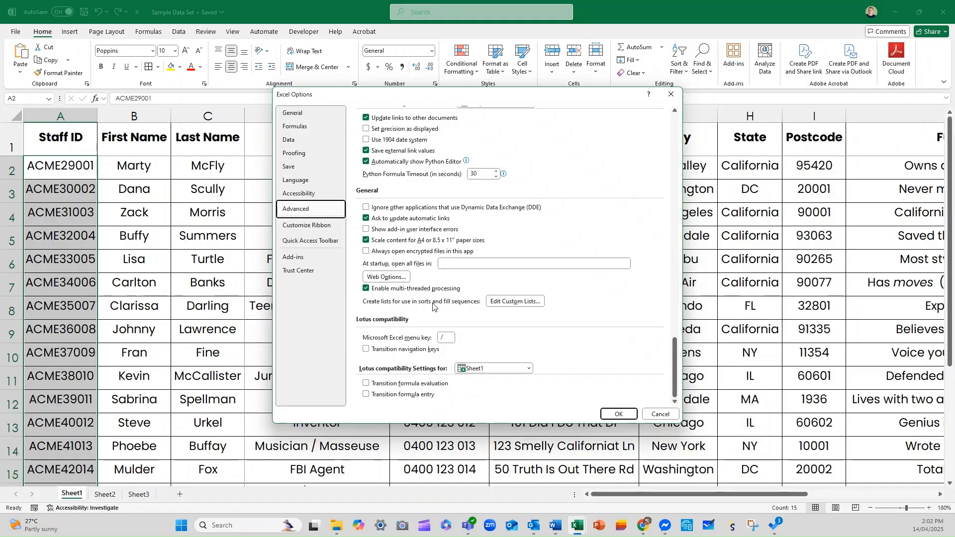
{"action": "left_click", "coordinate": [517, 302]}
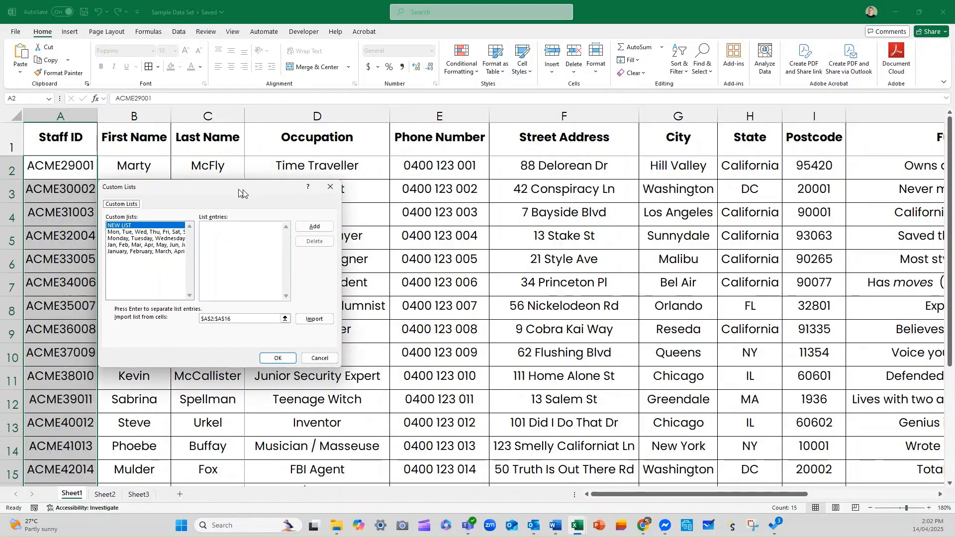
{"action": "left_click_drag", "start_coordinate": [239, 186], "coordinate": [517, 156]}
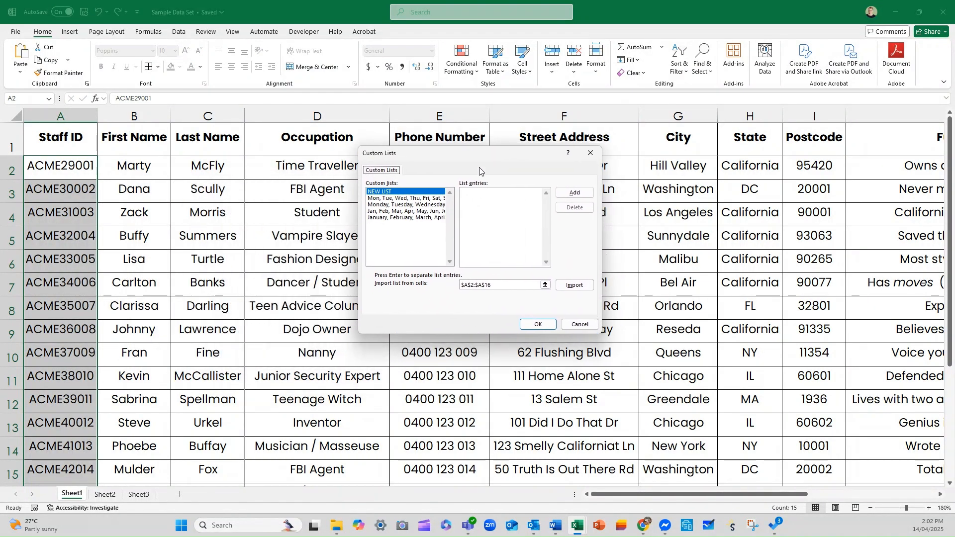
Step: Examine the entries of the built-in weekday and month lists in the Custom Lists editor
{"action": "left_click", "coordinate": [379, 199]}
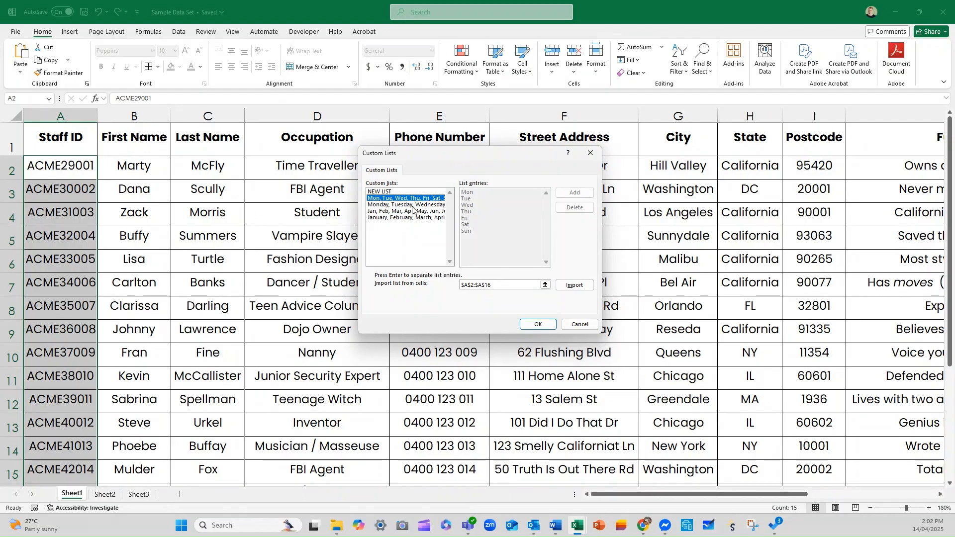
{"action": "left_click", "coordinate": [393, 193]}
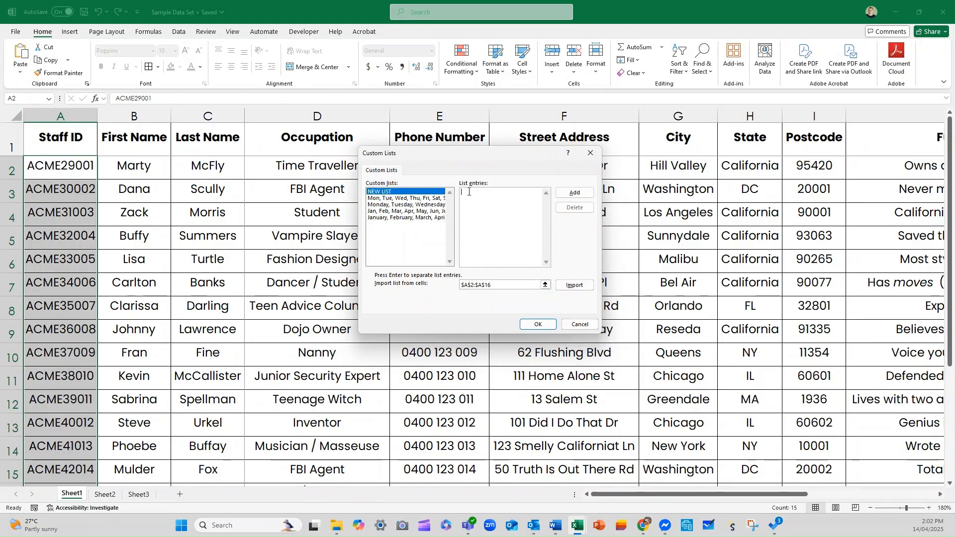
{"action": "left_click", "coordinate": [399, 198]}
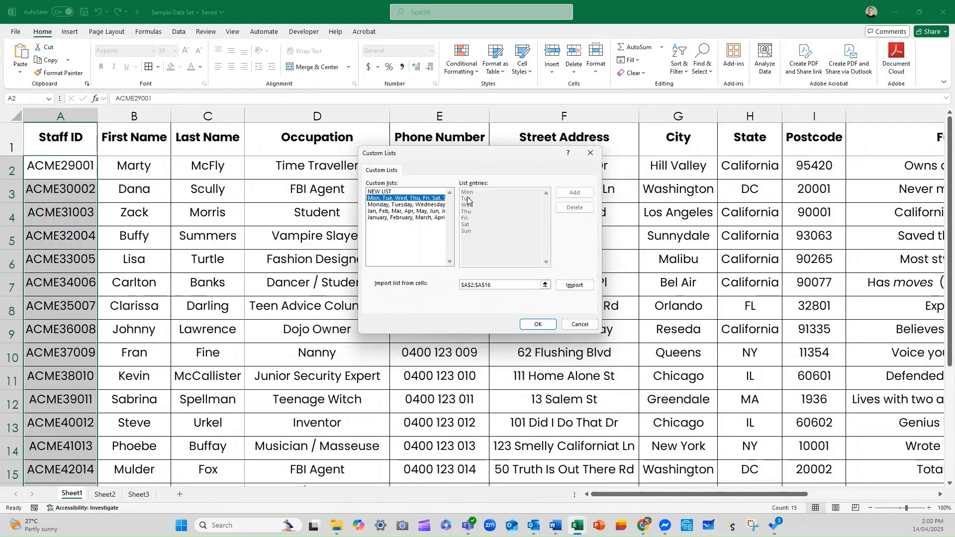
{"action": "left_click", "coordinate": [383, 205]}
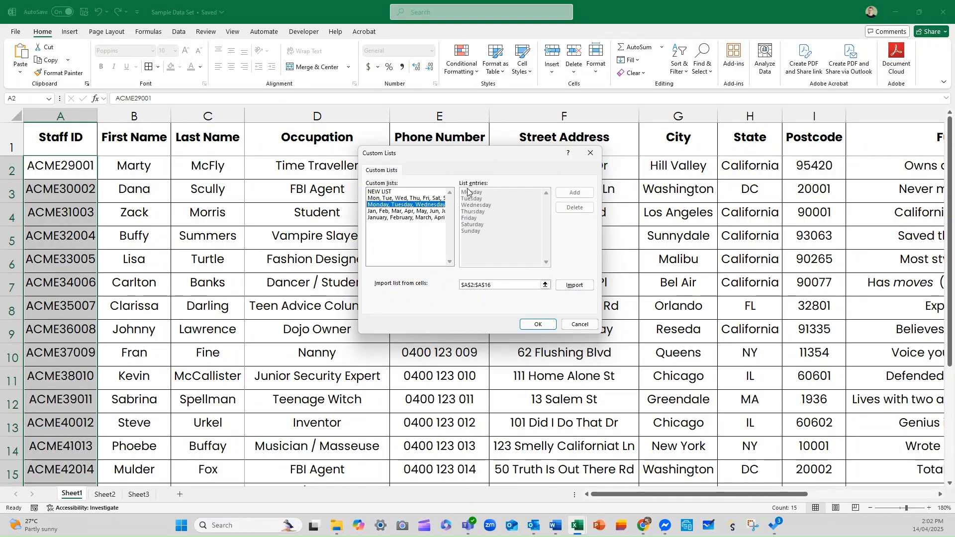
{"action": "left_click", "coordinate": [417, 216]}
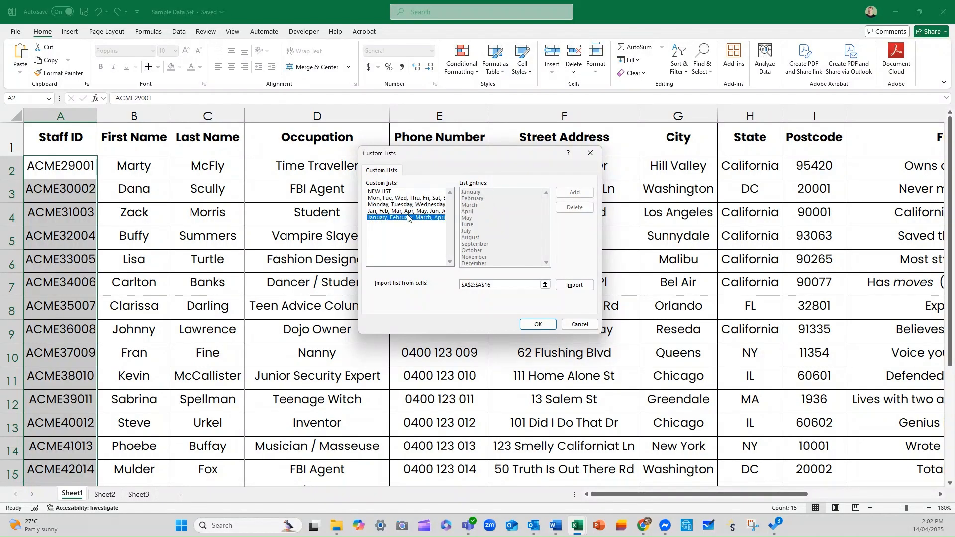
{"action": "left_click", "coordinate": [406, 211]}
{"action": "left_click", "coordinate": [405, 220]}
Step: Write a new custom list with the entries Lead, Onboarding, Not Yet Started, WIP, Handover, Offboarding and Archive
{"action": "left_click", "coordinate": [381, 191]}
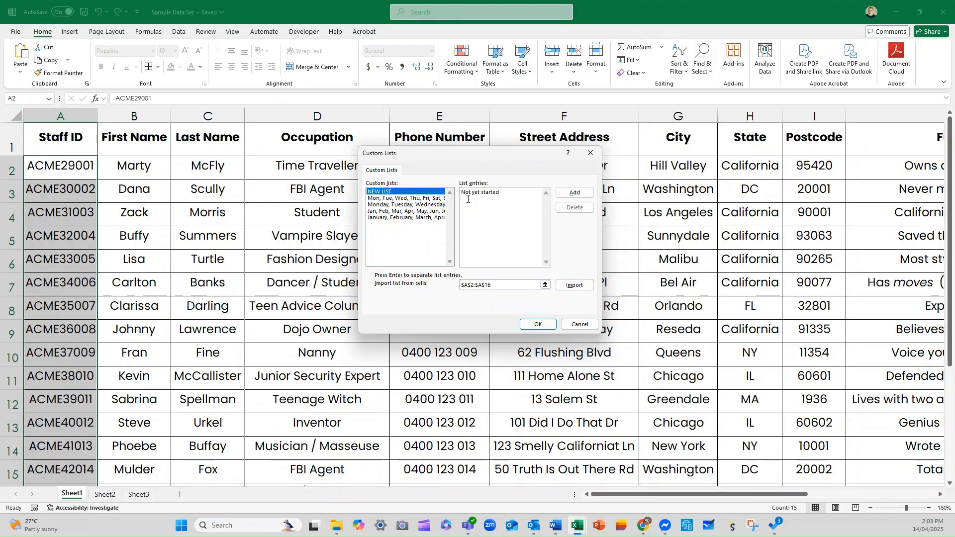
{"action": "type", "text": "ng"}
{"action": "key", "text": "Return"}
{"action": "key", "text": "Up"}
{"action": "key", "text": "Up"}
{"action": "type", "text": "Lead"}
{"action": "key", "text": "Return"}
{"action": "left_click_drag", "start_coordinate": [502, 200], "coordinate": [450, 202]}
{"action": "key", "text": "Delete"}
{"action": "key", "text": "Delete"}
{"action": "type", "text": "Yet star"}
{"action": "key", "text": "BackSpace"}
{"action": "key", "text": "BackSpace"}
{"action": "key", "text": "BackSpace"}
{"action": "key", "text": "BackSpace"}
{"action": "type", "text": "Started"}
{"action": "key", "text": "Return"}
{"action": "type", "text": "WIP Handover Offboarding Archive"}
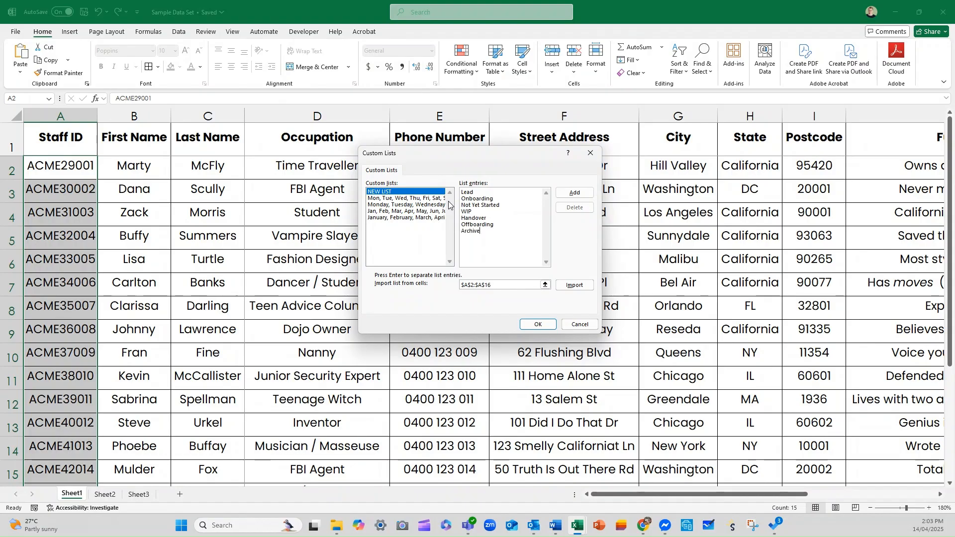
Step: Add the new entries to the custom lists and close both the list editor and the options
{"action": "left_click", "coordinate": [573, 197]}
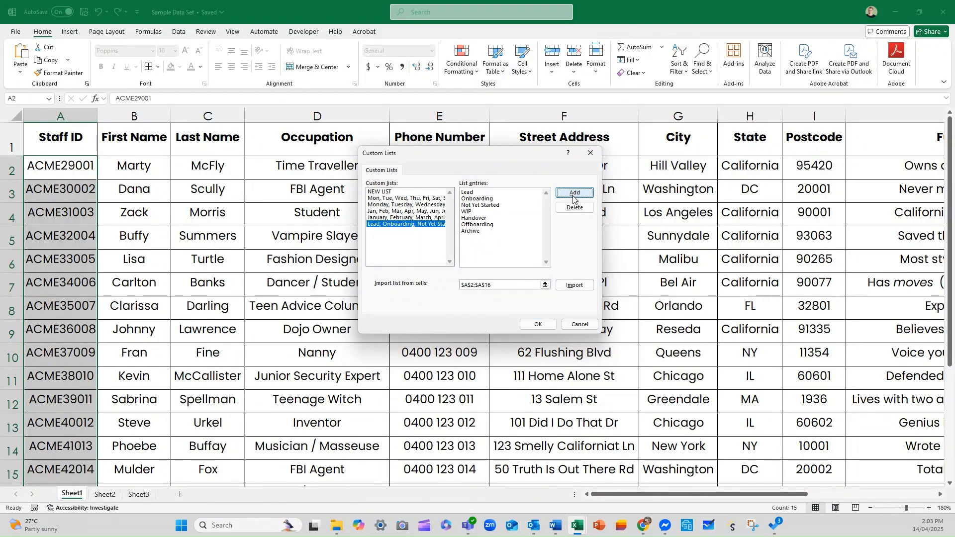
{"action": "left_click", "coordinate": [597, 324]}
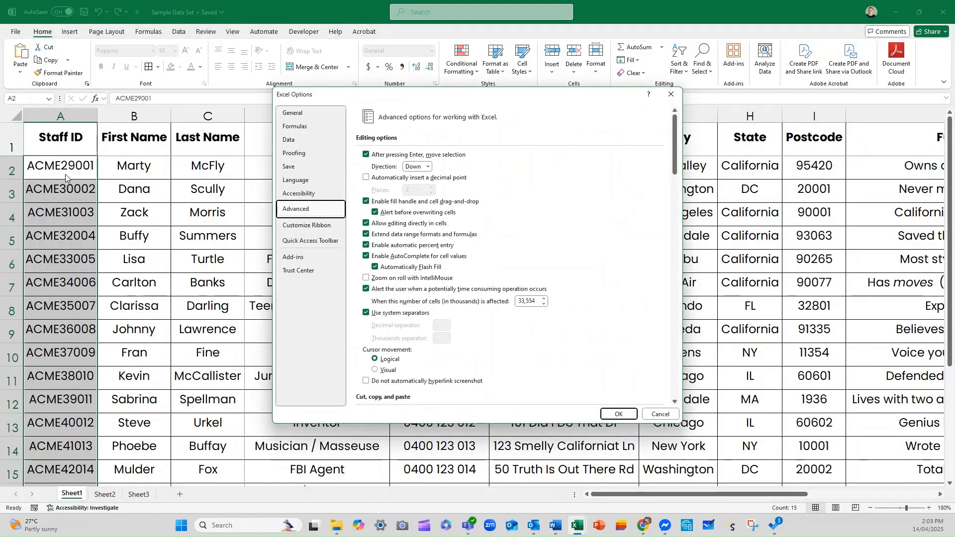
{"action": "left_click", "coordinate": [619, 414]}
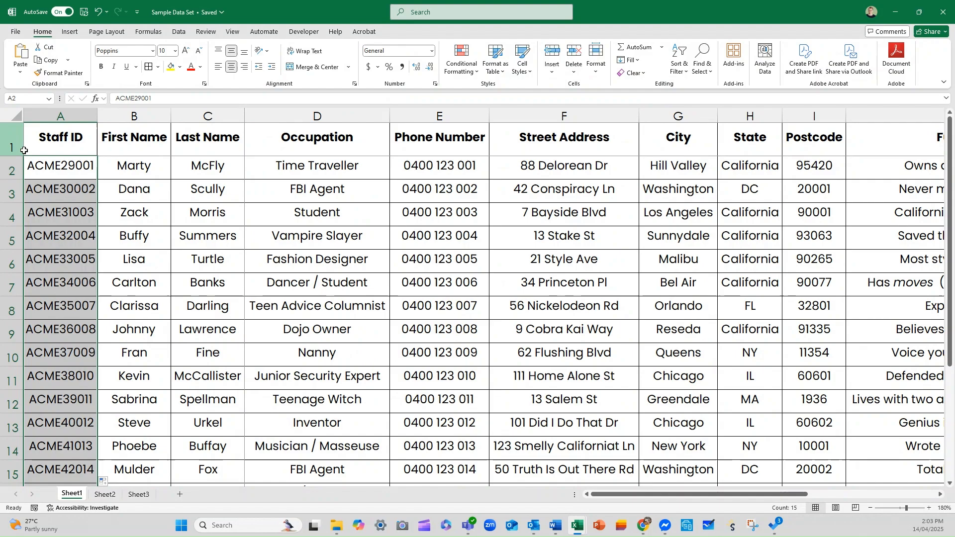
Step: Enter Onboarding in A2 and fill the custom list down through A9
{"action": "left_click", "coordinate": [50, 171]}
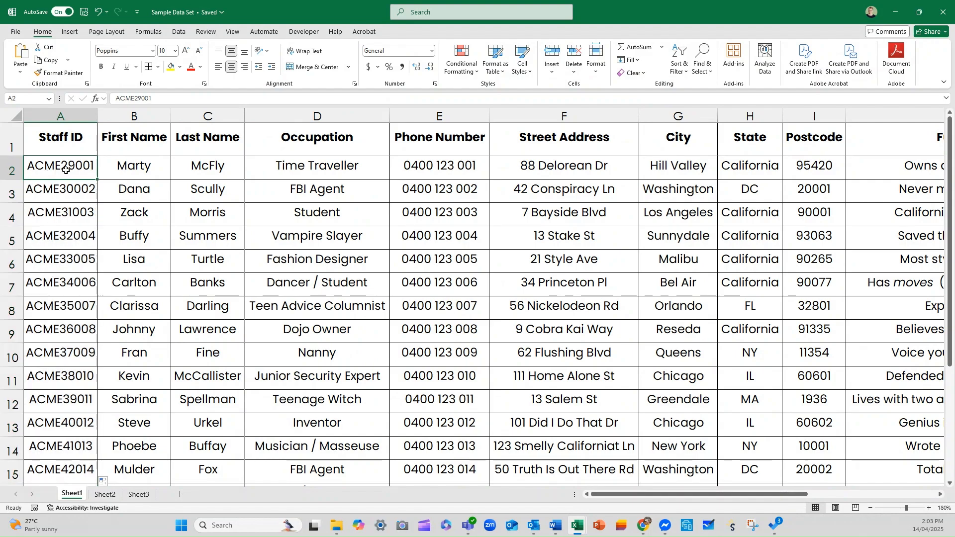
{"action": "type", "text": "Onboar"}
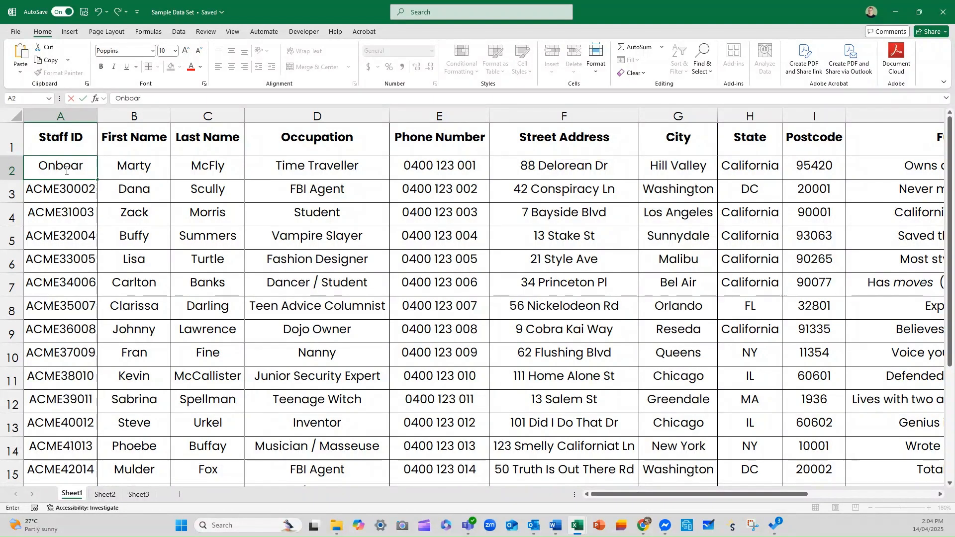
{"action": "type", "text": "ding"}
{"action": "key", "text": "Return"}
{"action": "left_click", "coordinate": [86, 171]}
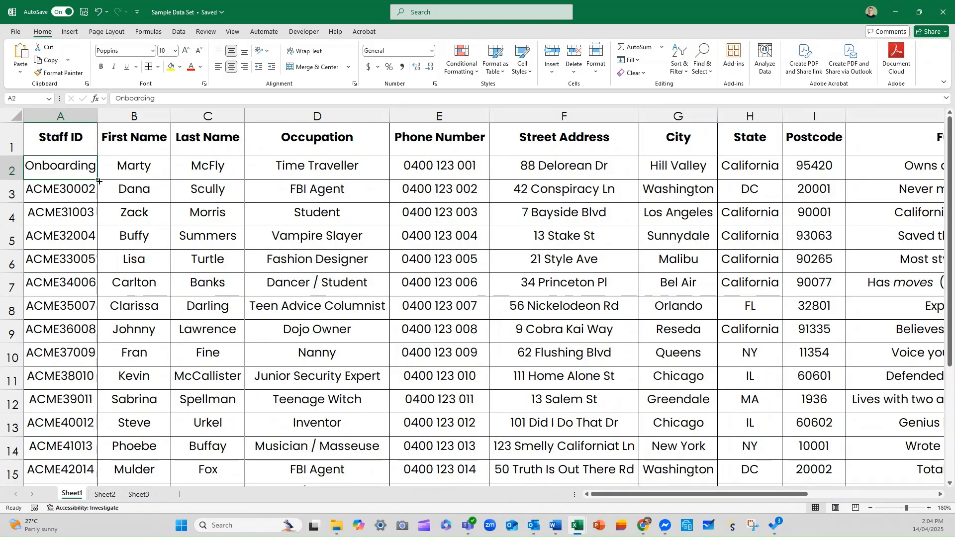
{"action": "left_click_drag", "start_coordinate": [99, 181], "coordinate": [93, 339]}
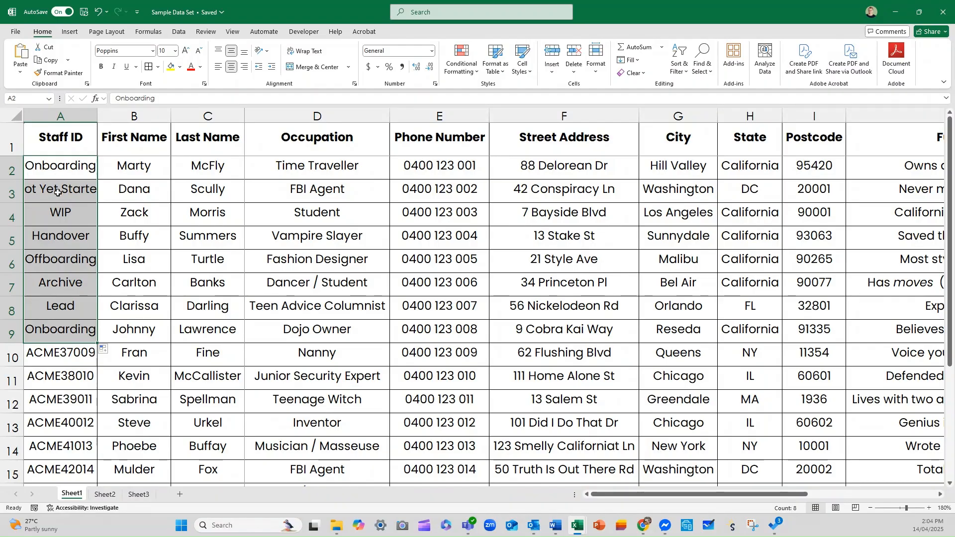
Step: Autofit column A and refill A2:A9 with the custom list, starting from Lead in A2
{"action": "double_click", "coordinate": [97, 114]}
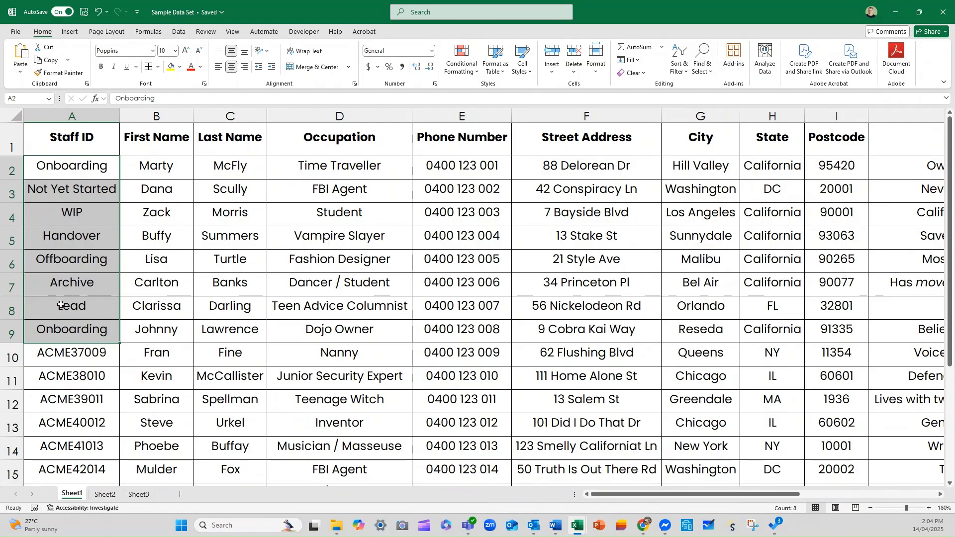
{"action": "double_click", "coordinate": [63, 168]}
{"action": "type", "text": "Lead"}
{"action": "key", "text": "Return"}
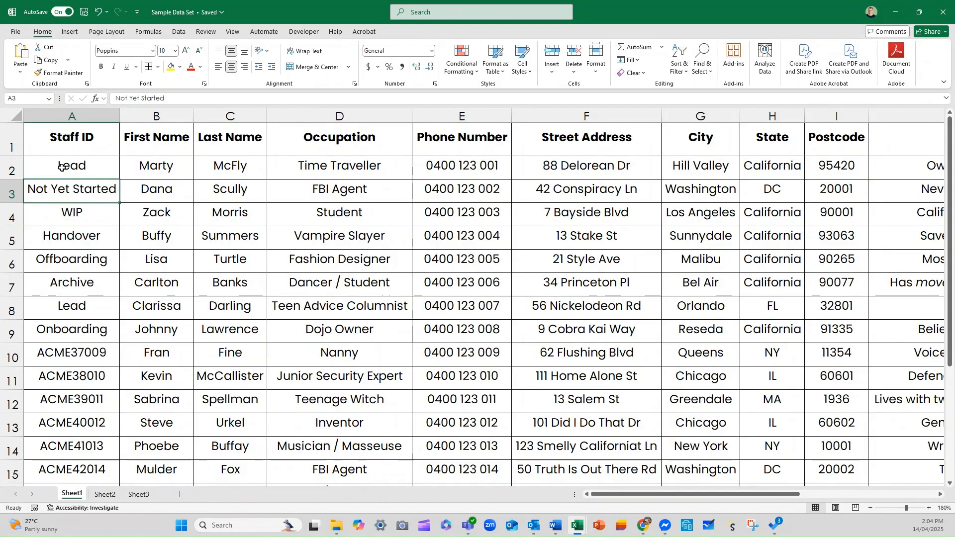
{"action": "left_click", "coordinate": [63, 168]}
{"action": "left_click_drag", "start_coordinate": [120, 178], "coordinate": [104, 343]}
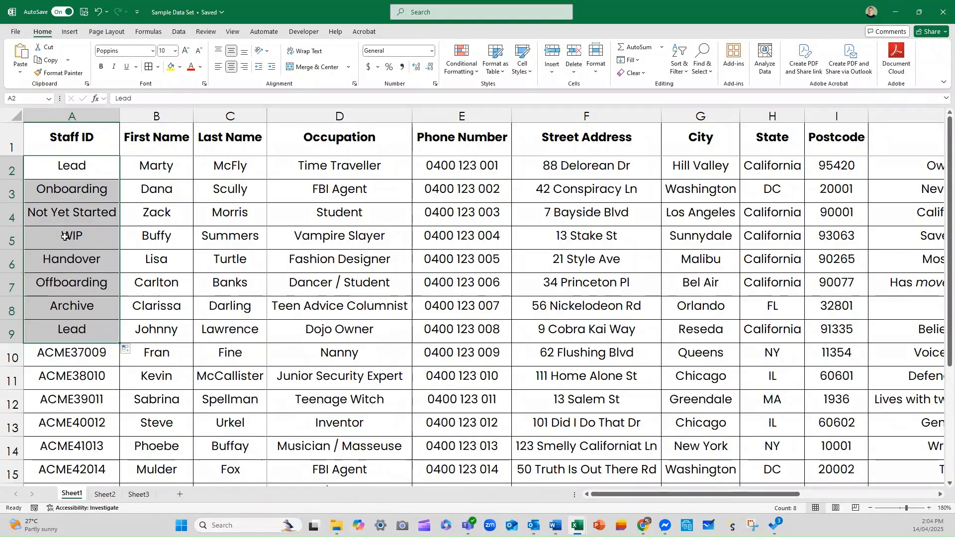